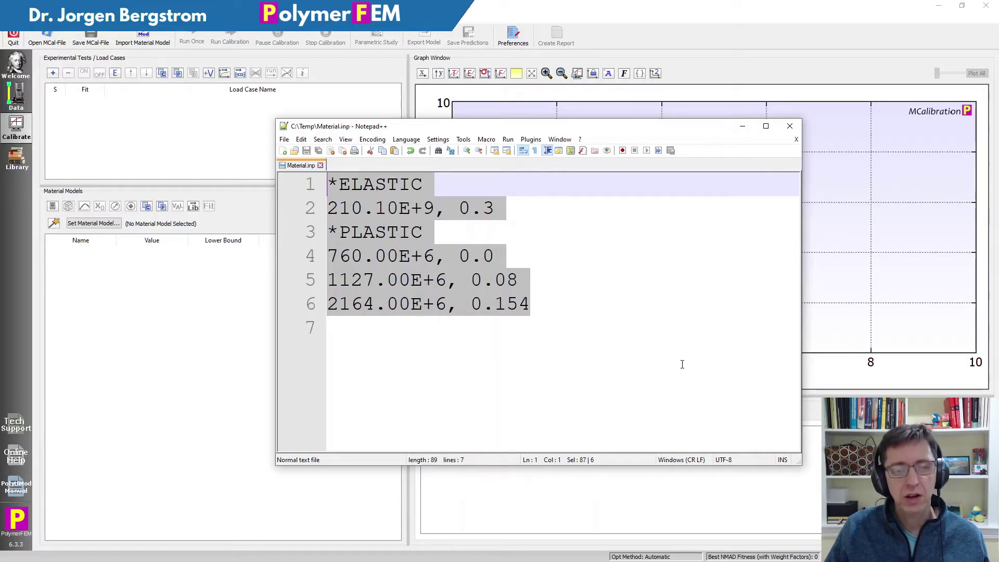
Step: Bring the MCalibration window back in front of Notepad++
left_click(250, 333)
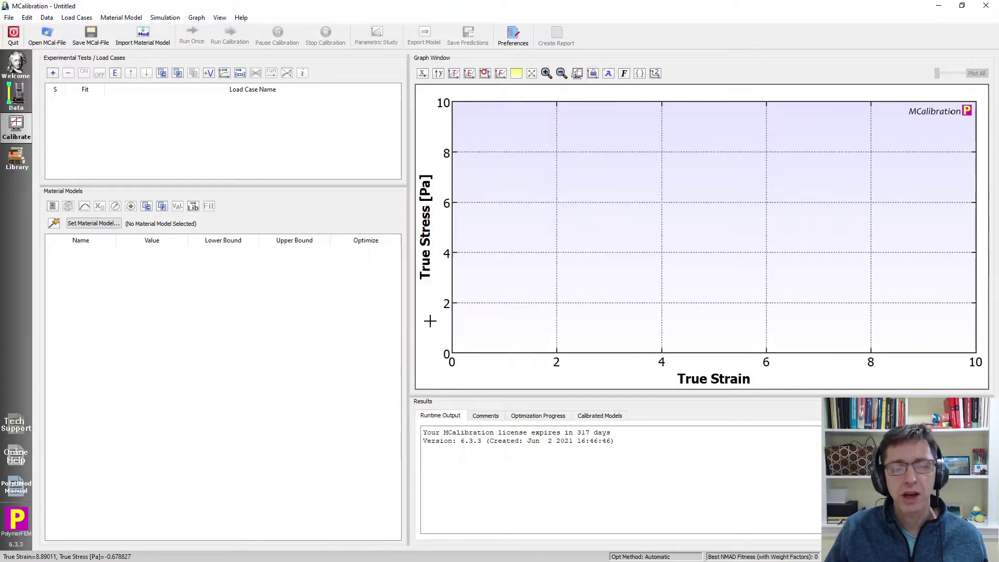
Step: Choose the ABAQUS-Template model and paste the copied *ELASTIC and *PLASTIC lines as its commands
left_click(88, 225)
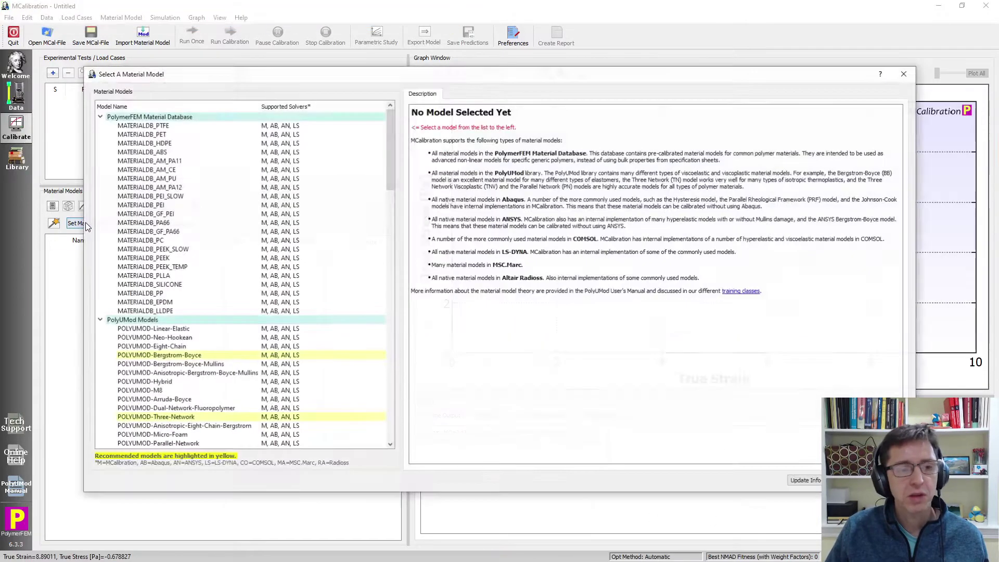
scroll(186, 275, "down", 11)
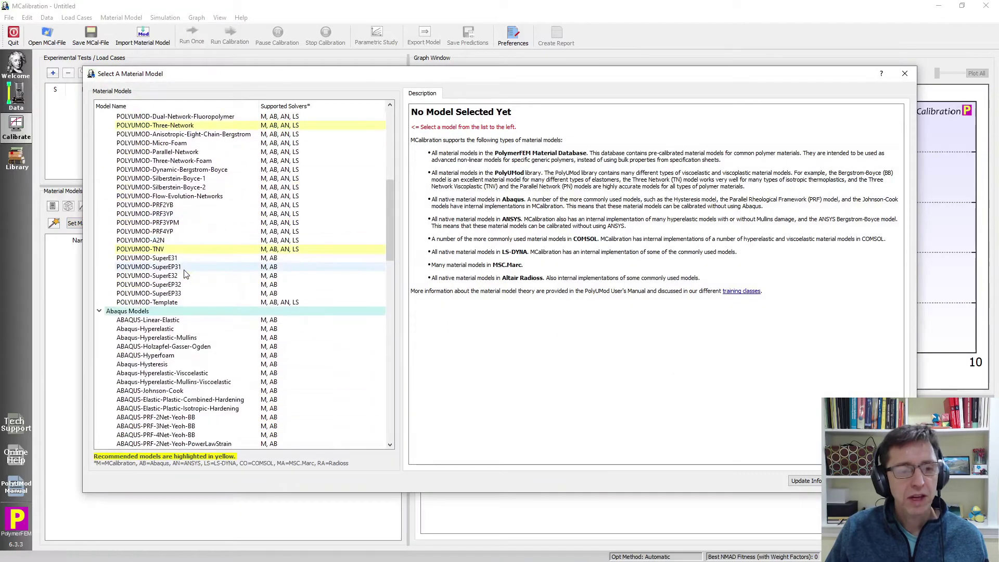
scroll(185, 274, "down", 5)
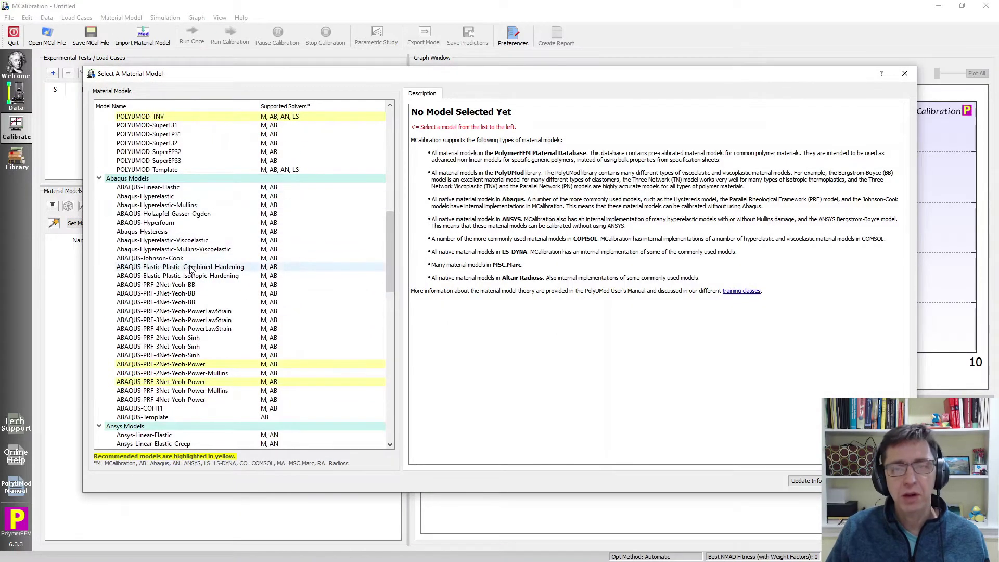
left_click(142, 419)
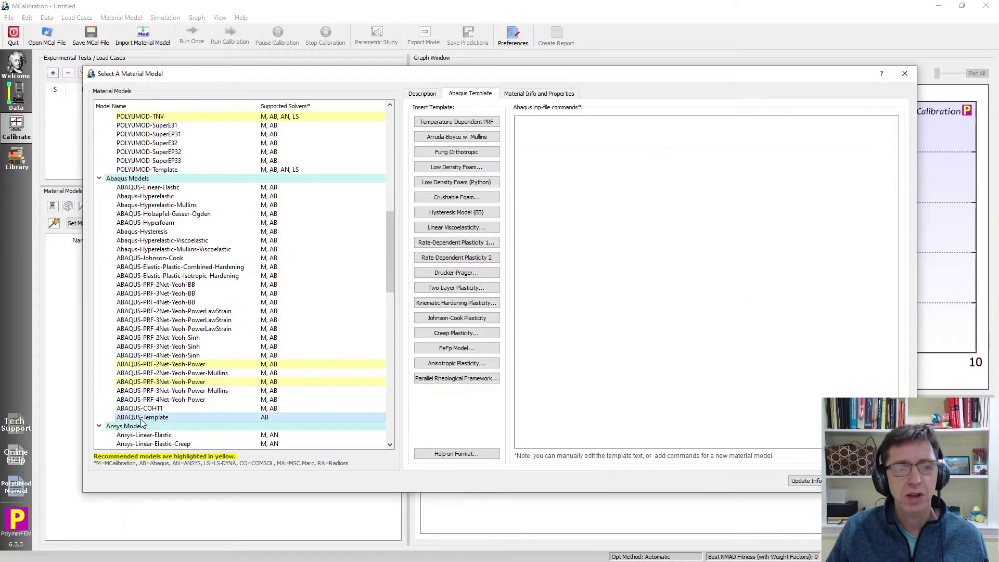
left_click(635, 205)
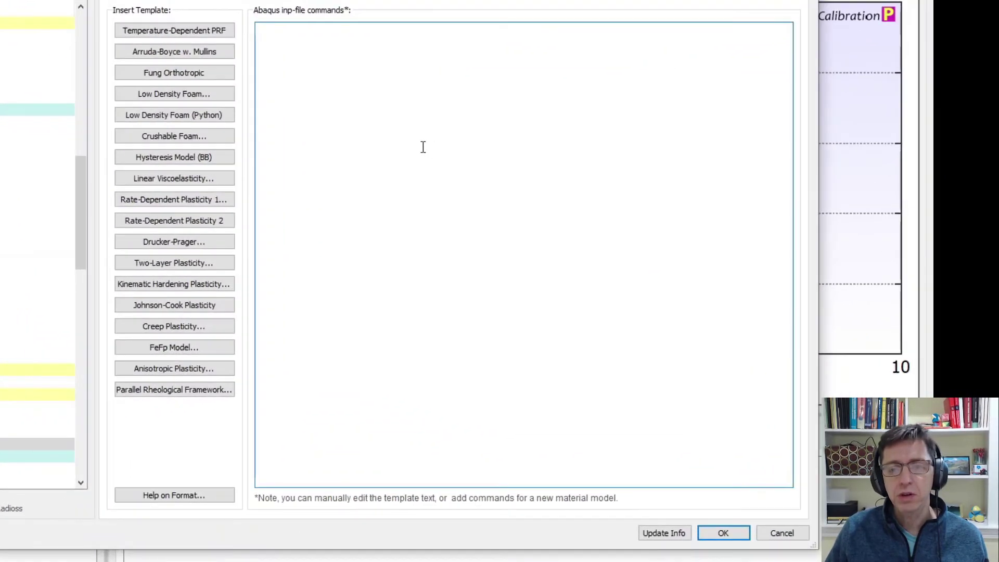
type("*ELASTIC 210.10E+9, 0.3 *PLASTIC 760.00E+6, 0.0 1127.00E+6, 0.08 2164.00E+6, 0.154")
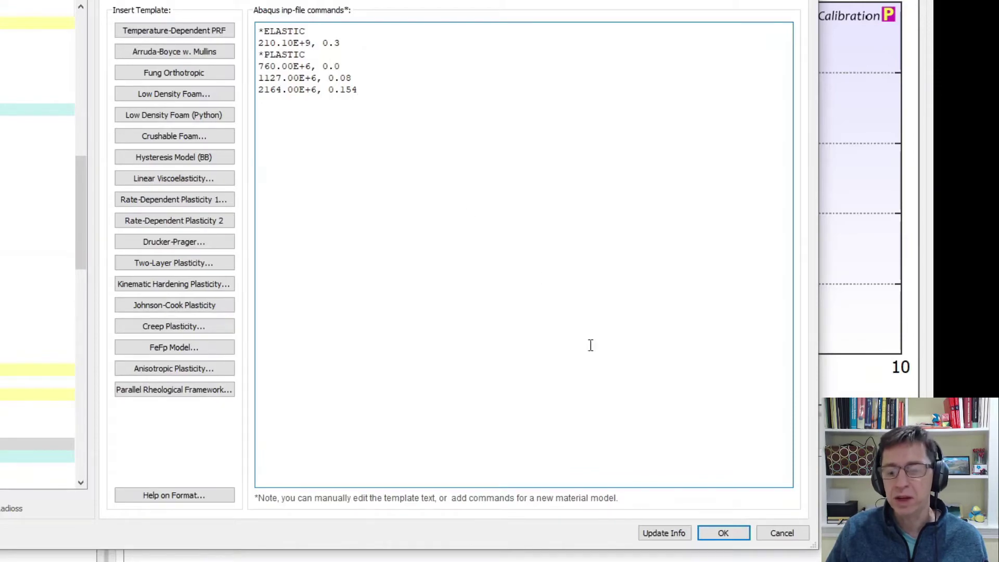
left_click(721, 533)
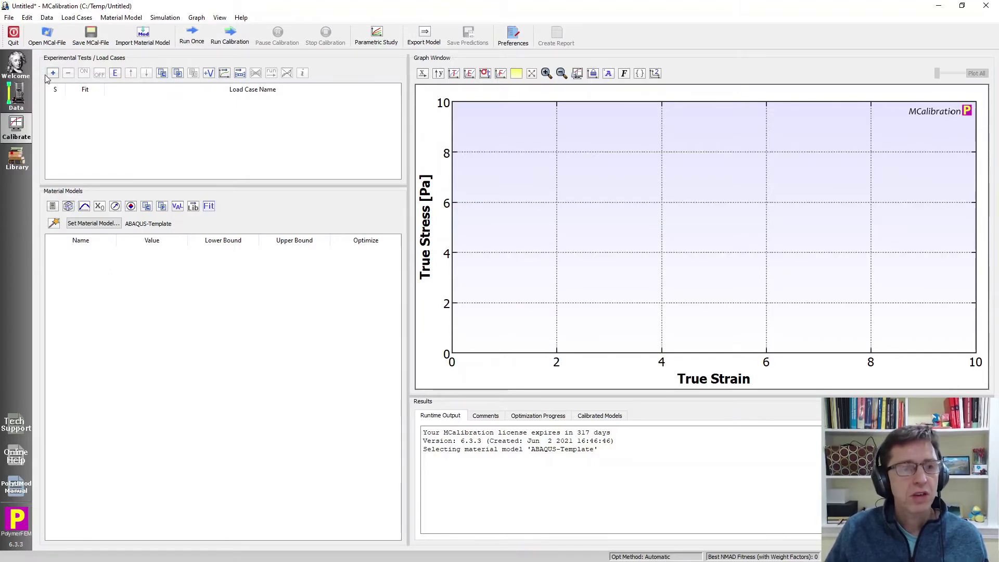
Step: Add the pre-defined Uniaxial, Plane Strain and Biaxial Tension virtual tests and run one simulation
left_click(208, 74)
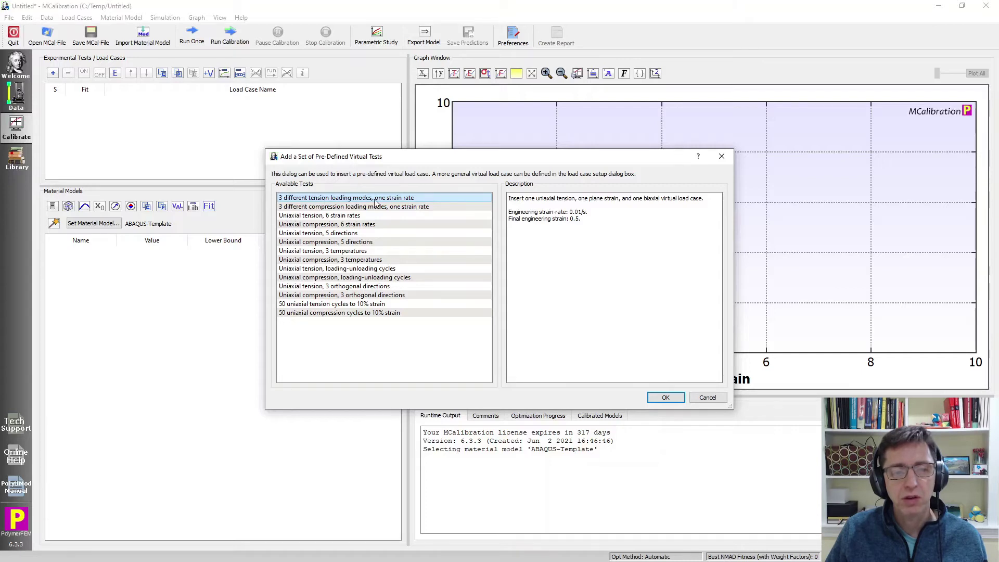
left_click(666, 398)
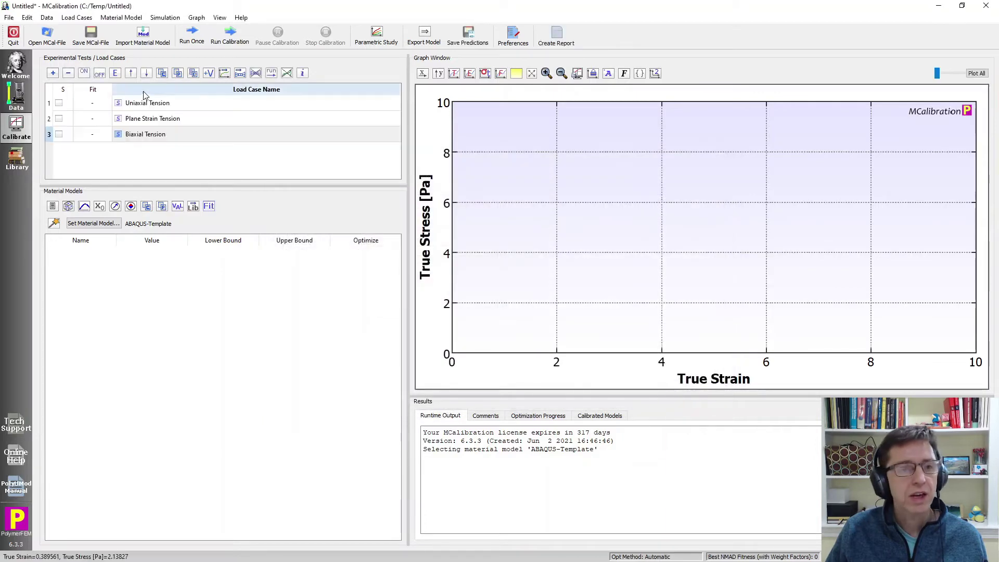
left_click(152, 104)
left_click(164, 120)
left_click(164, 136)
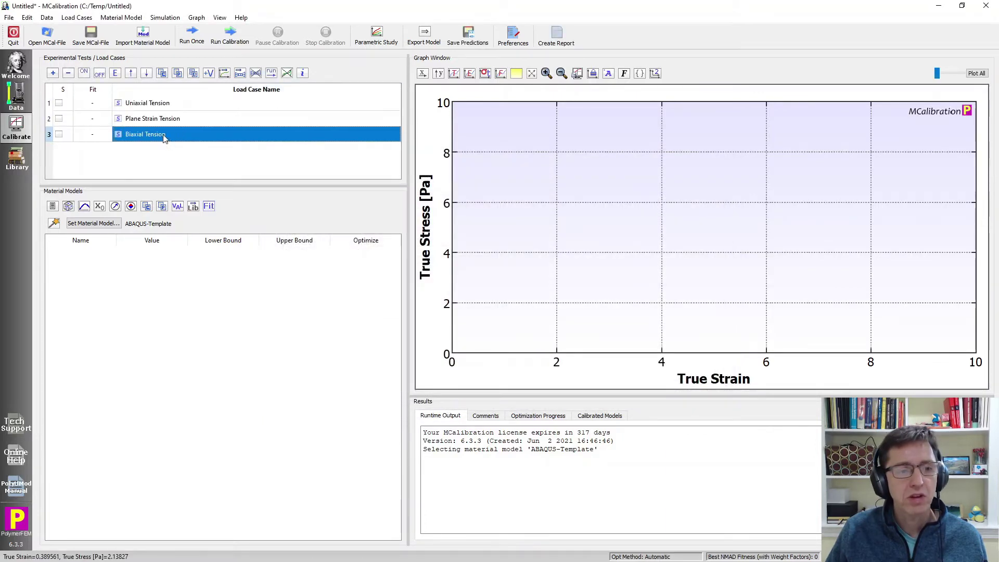
left_click(175, 170)
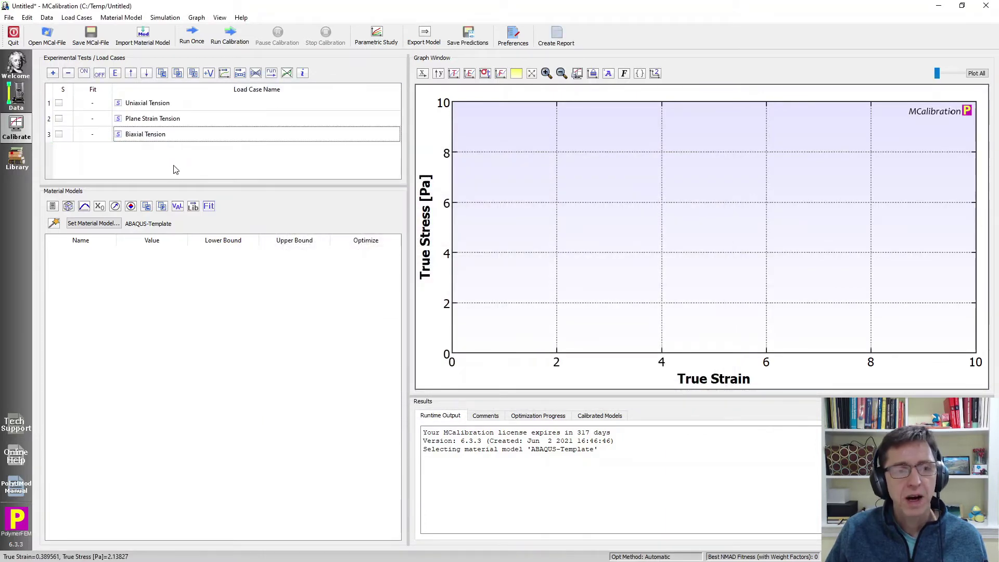
left_click(191, 35)
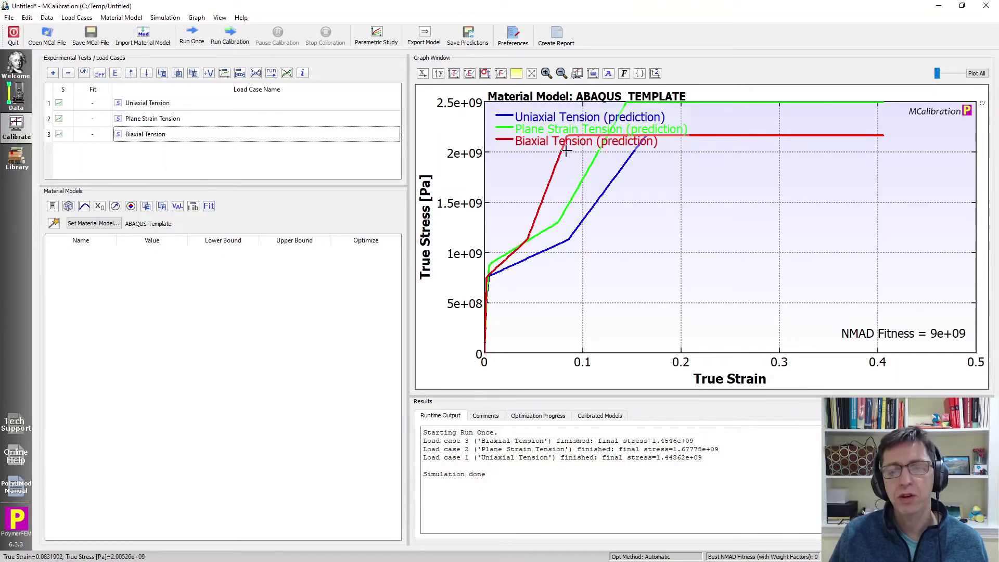
Step: Move the graph legend to the right side of the stress–strain plot
left_click_drag(554, 144, 770, 223)
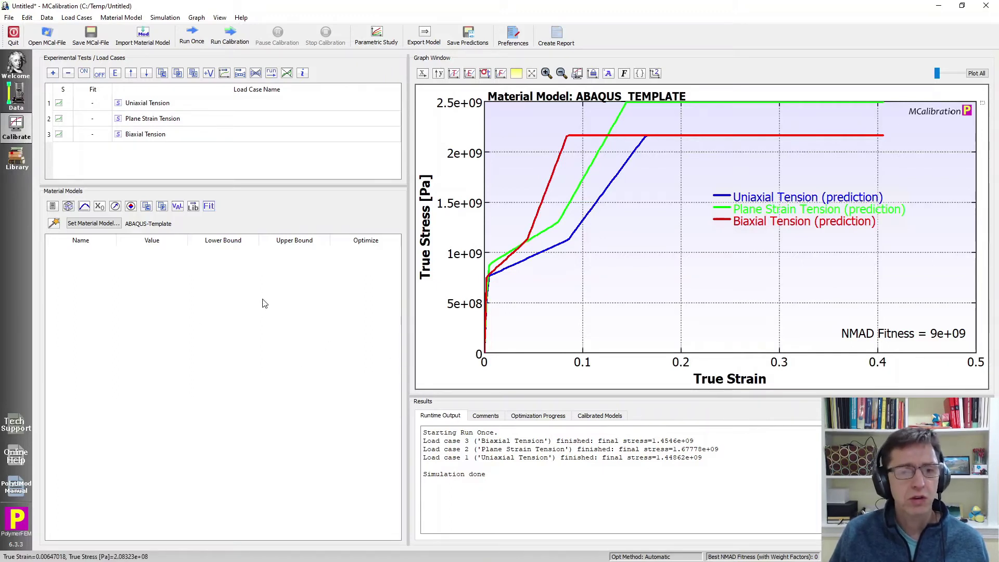
Step: Rewrite the elastic line as parameters %E=210.10E+9% and %PR=0.3%
left_click(97, 225)
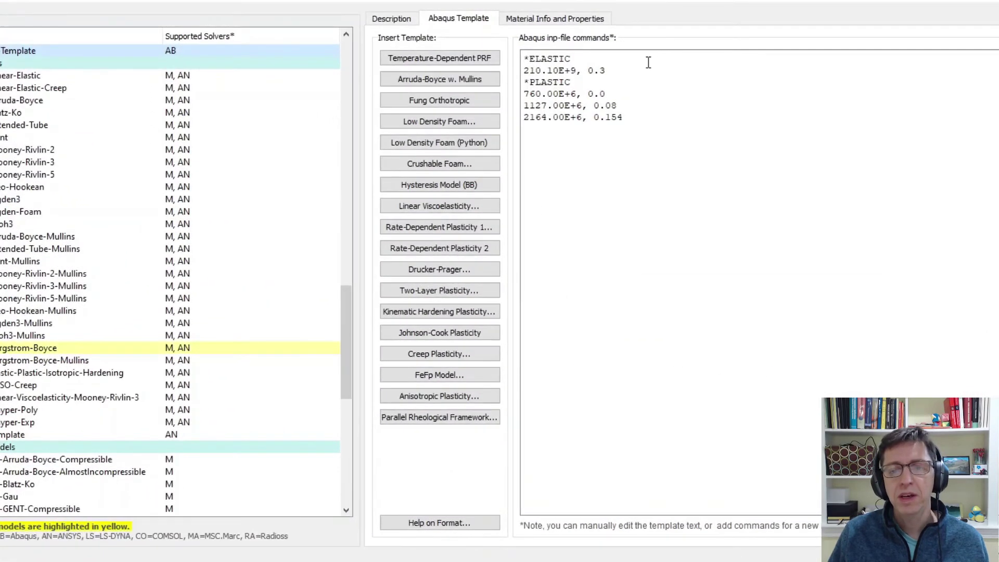
left_click(633, 64)
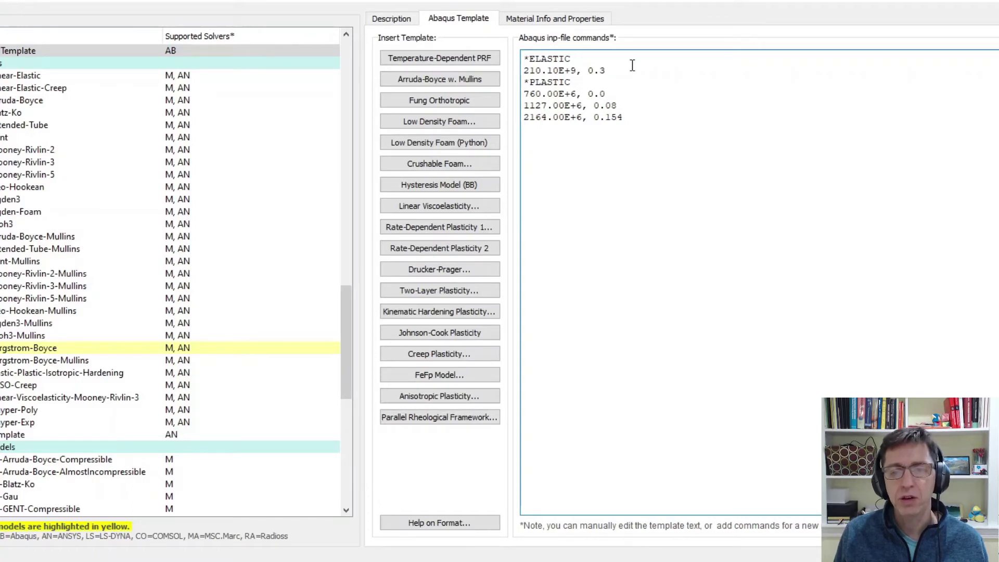
type("%")
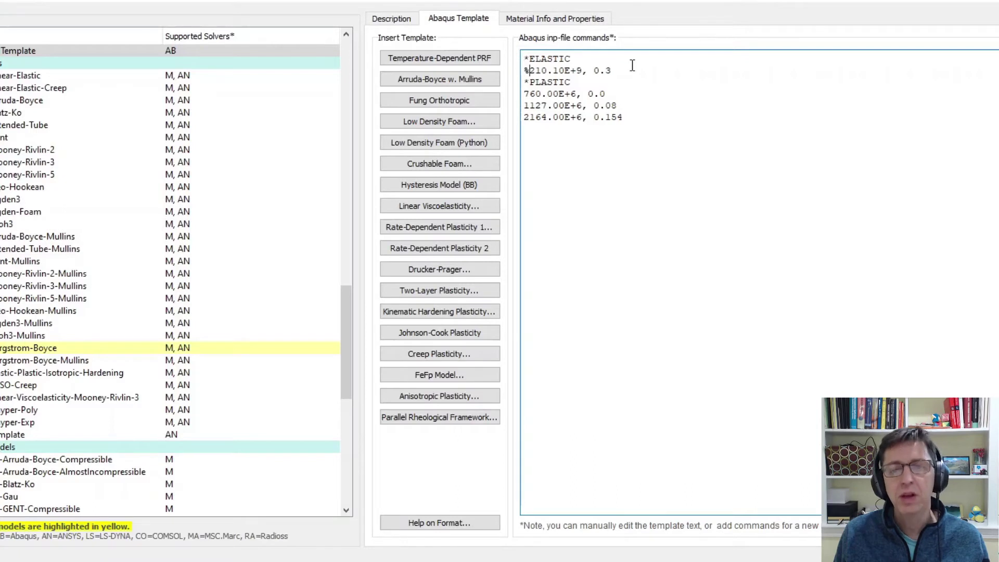
type("E")
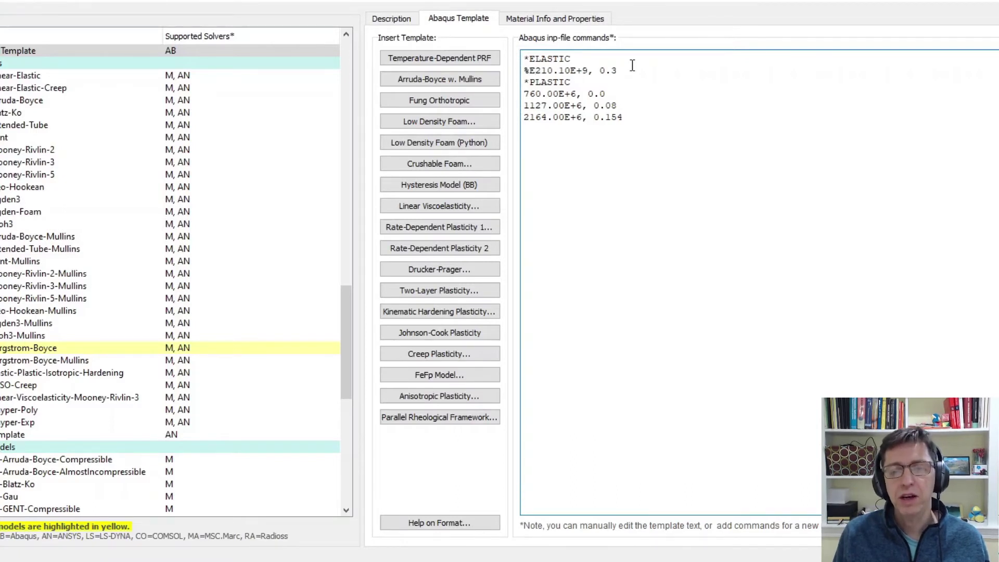
type("=")
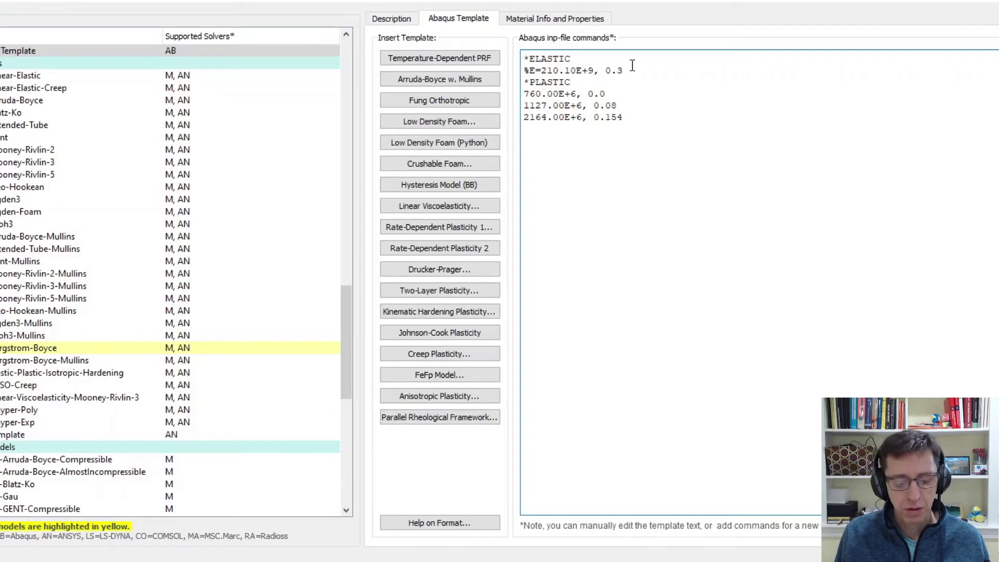
type("%")
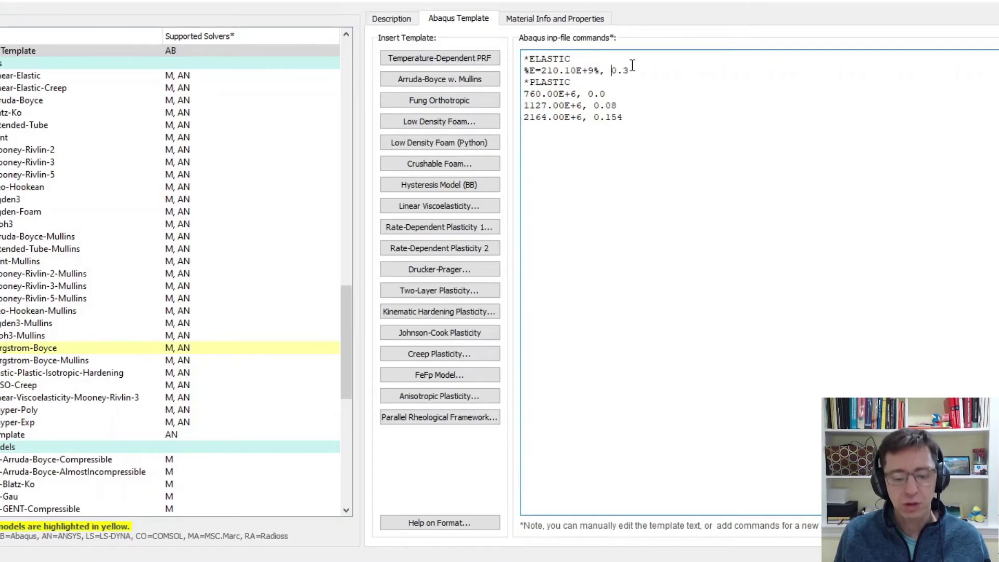
type("%PR")
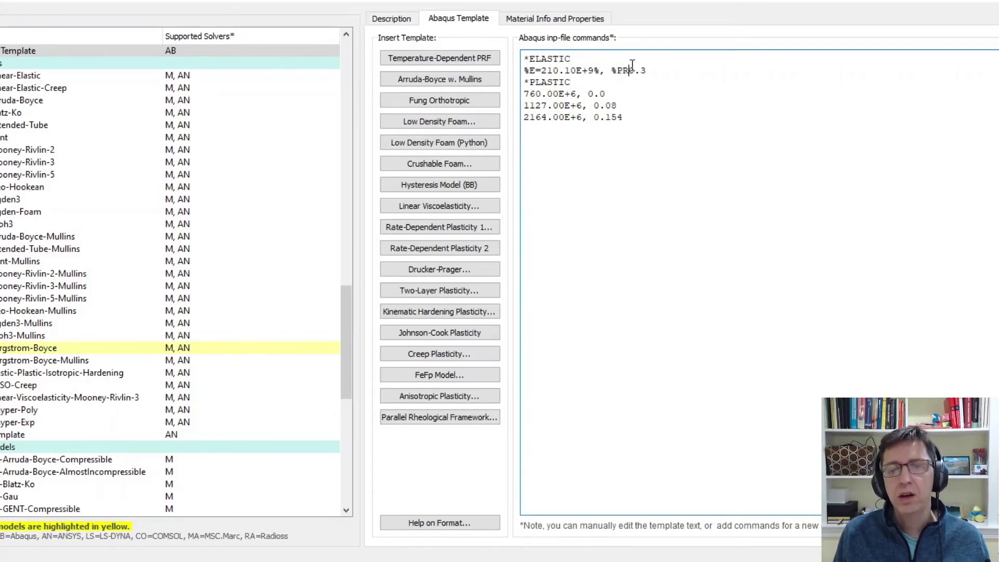
type("=")
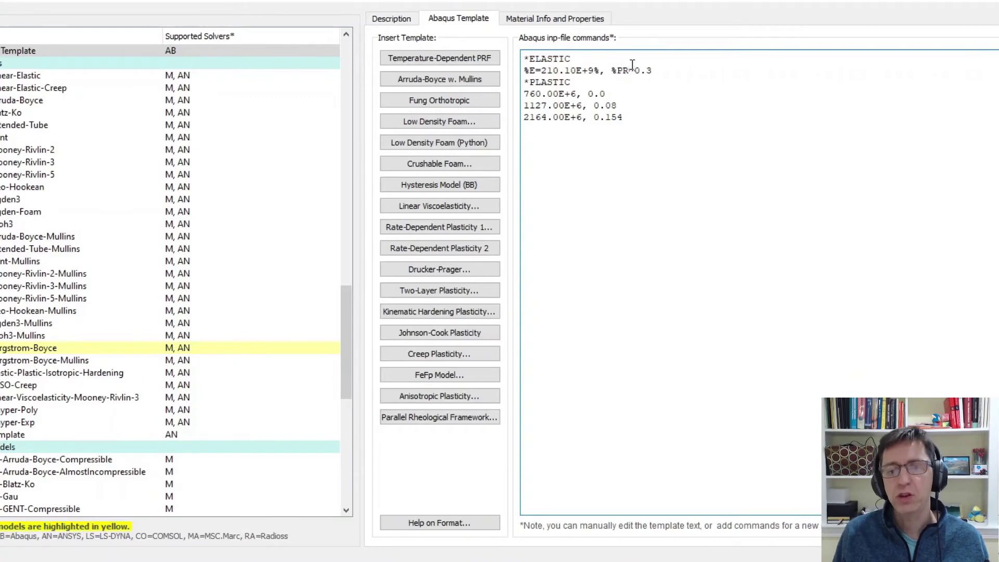
type("%")
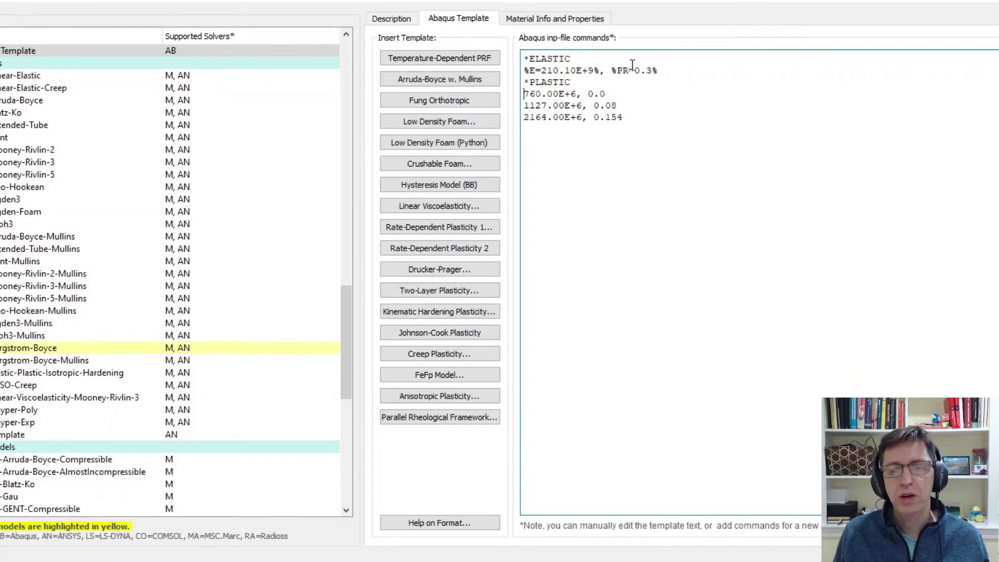
Step: Begin marking the first plastic yield stress as parameter S1
key("Down")
key("Down")
key("Home")
type("%")
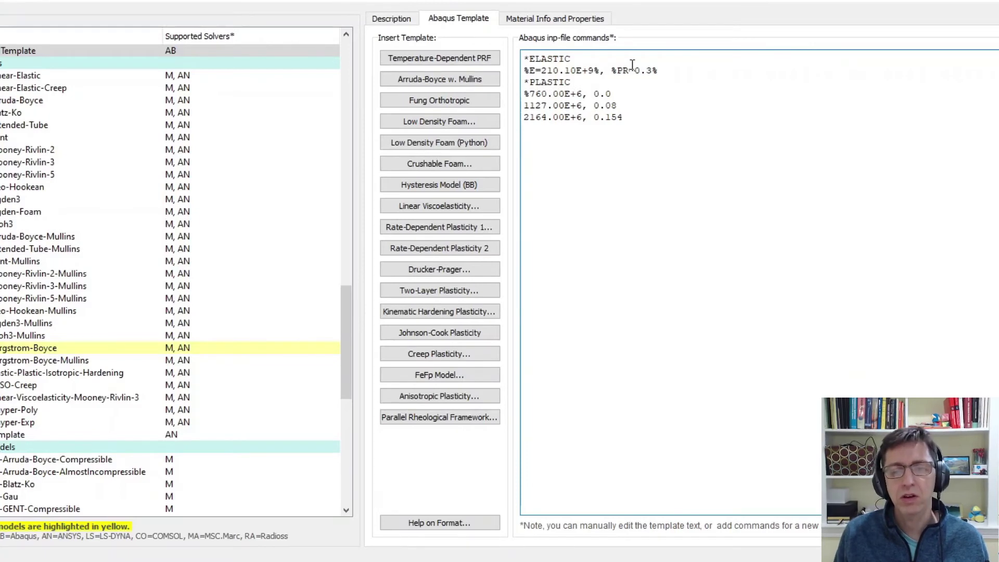
type("S1=")
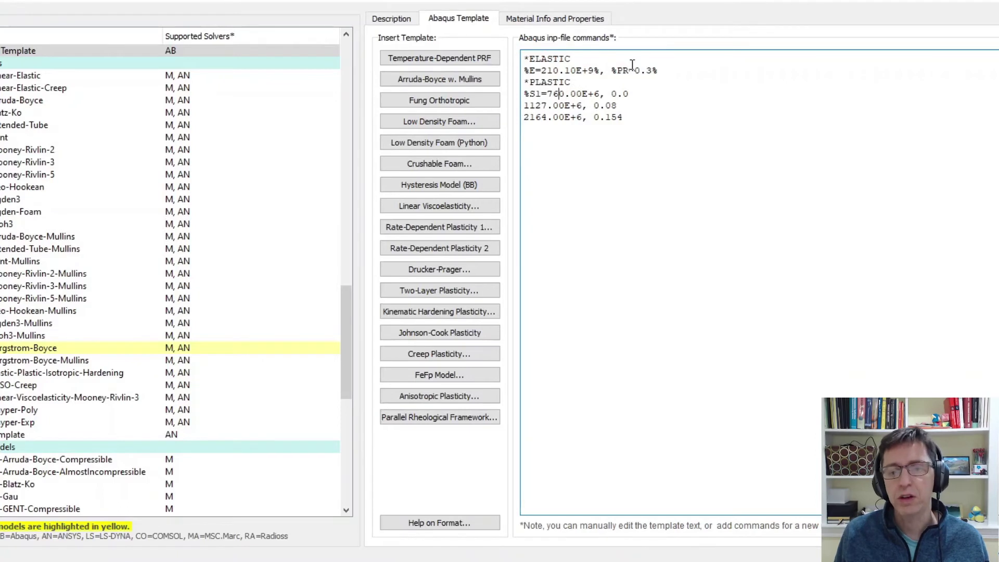
type("%")
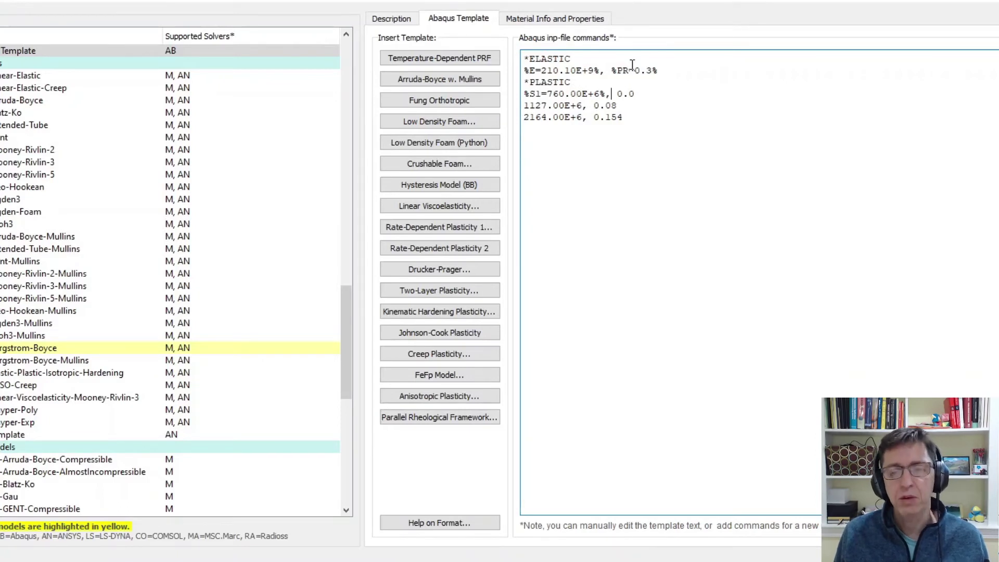
Step: Wrap the plastic values as parameters S1=760.00E+6, S2=1127.00E+6 and E2=0.08
key("End")
type("%")
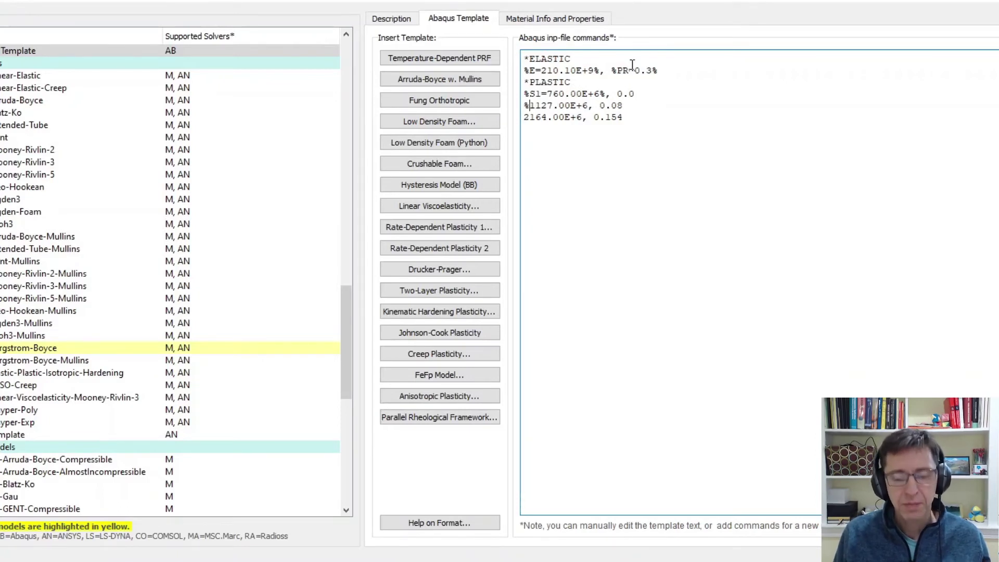
type("S2=")
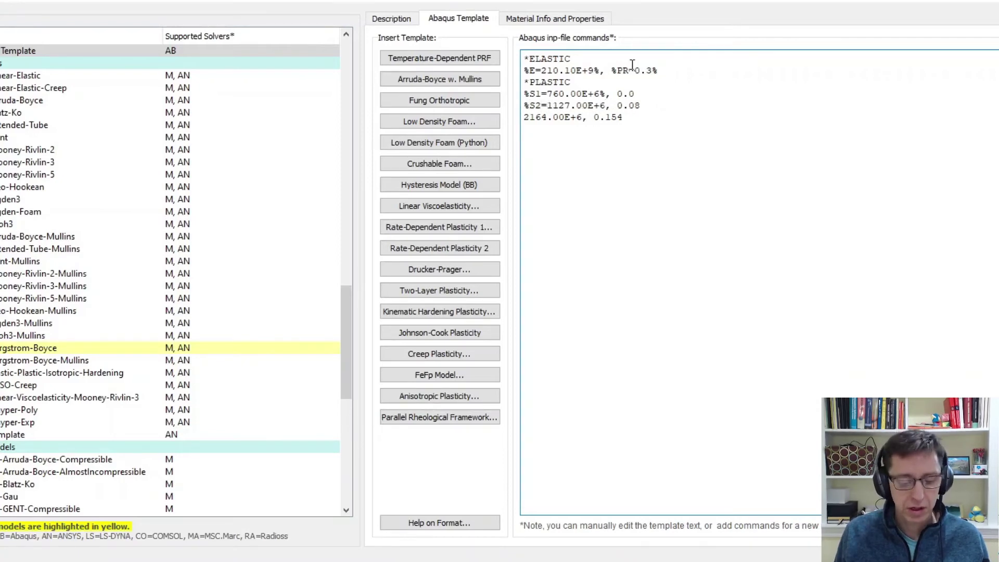
key("End")
key("Left")
key("Left")
key("Left")
key("Left")
key("Left")
key("Left")
type("%, ")
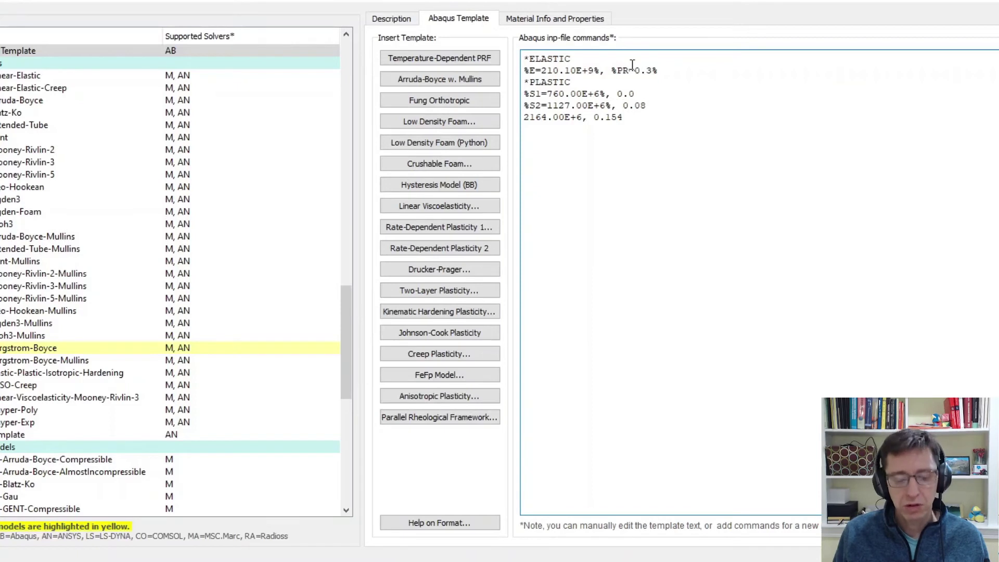
type("%E2=0.08")
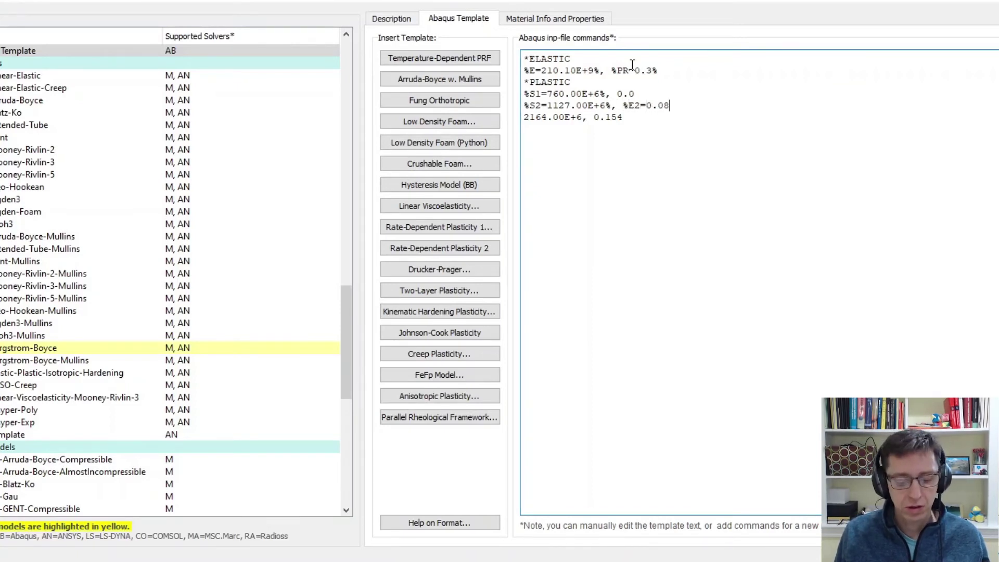
type("% ")
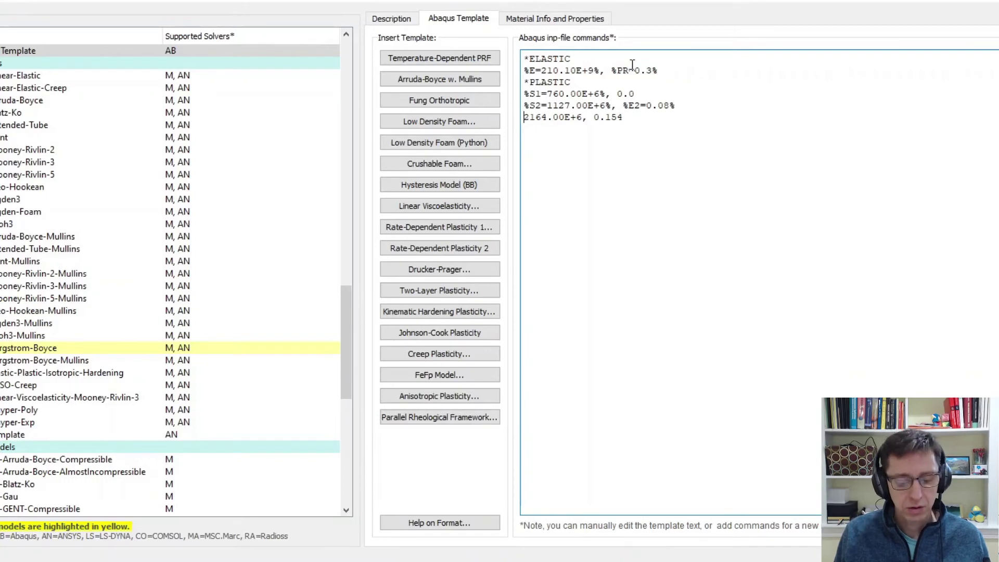
type("%S3")
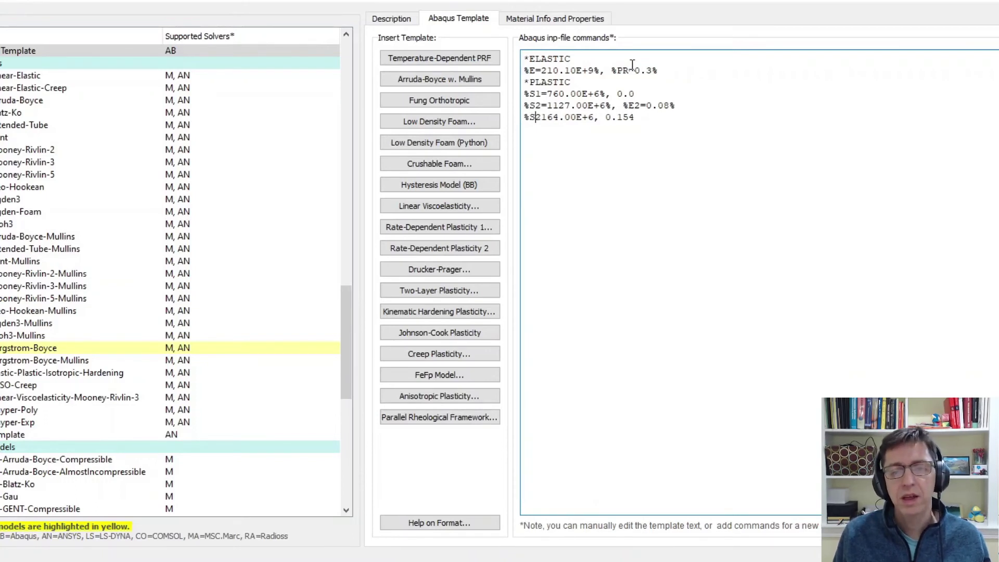
type("=")
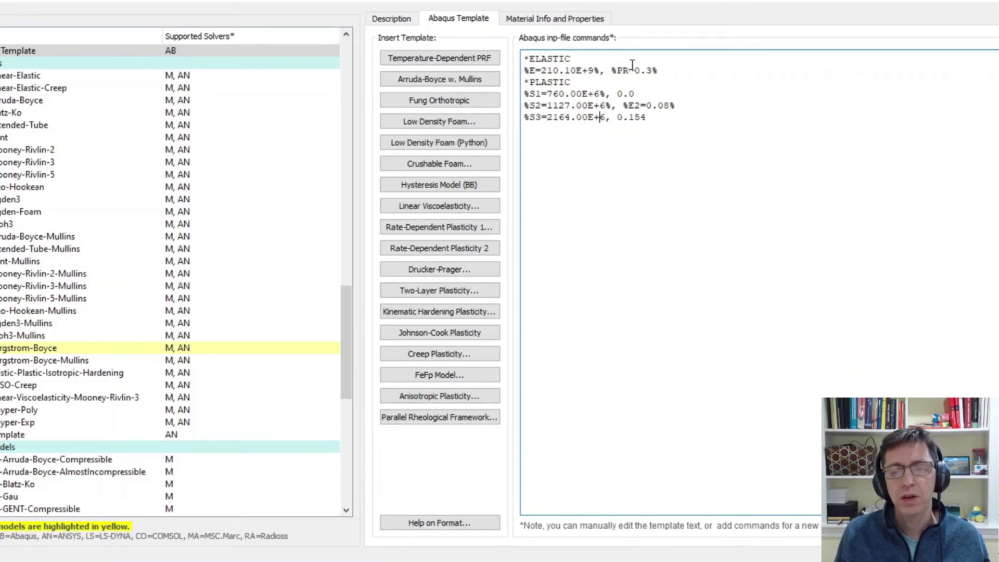
Step: Close the S3=2164.00E+6 parameter and start marking the last strain as E3
key("Right")
type("%")
key("Right")
key("Right")
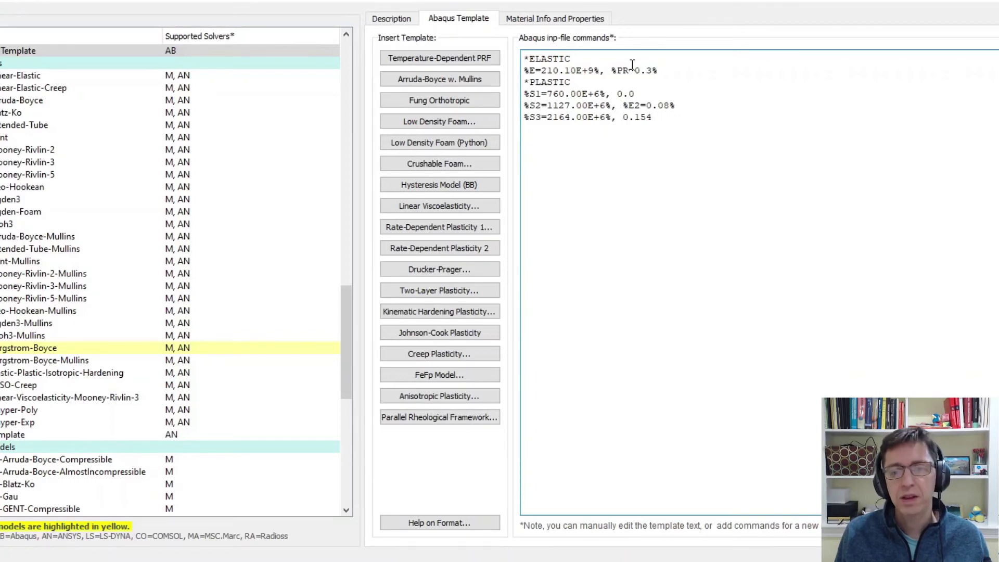
type("%")
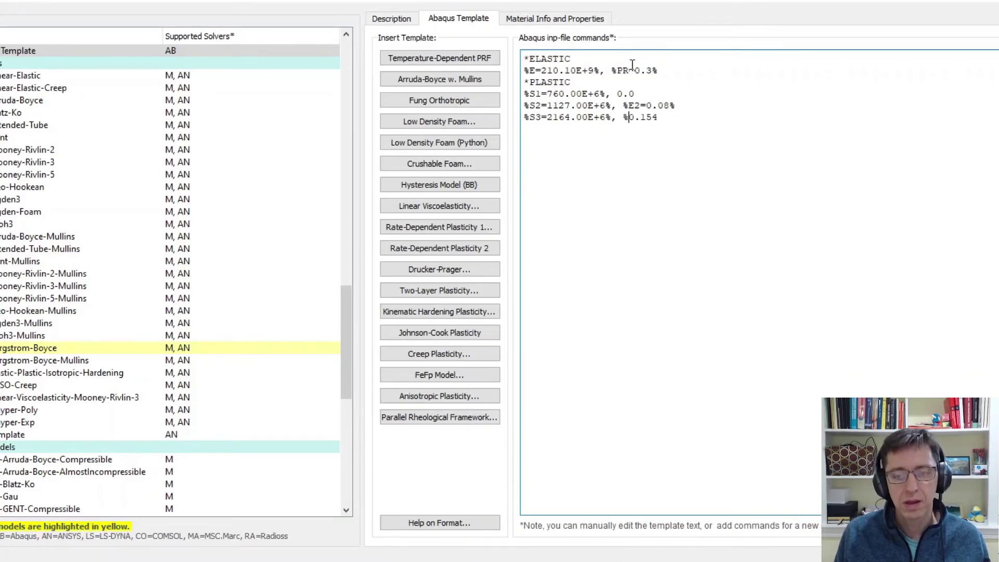
type("E3=")
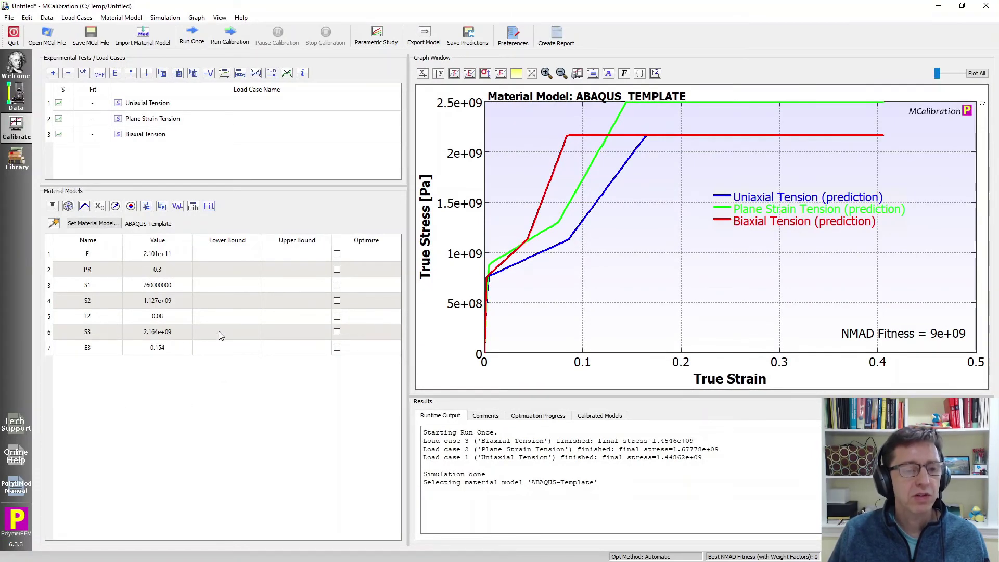
Step: Set E and S1 to optimize and deactivate the Plane Strain and Biaxial Tension load cases
left_click(338, 255)
left_click(337, 288)
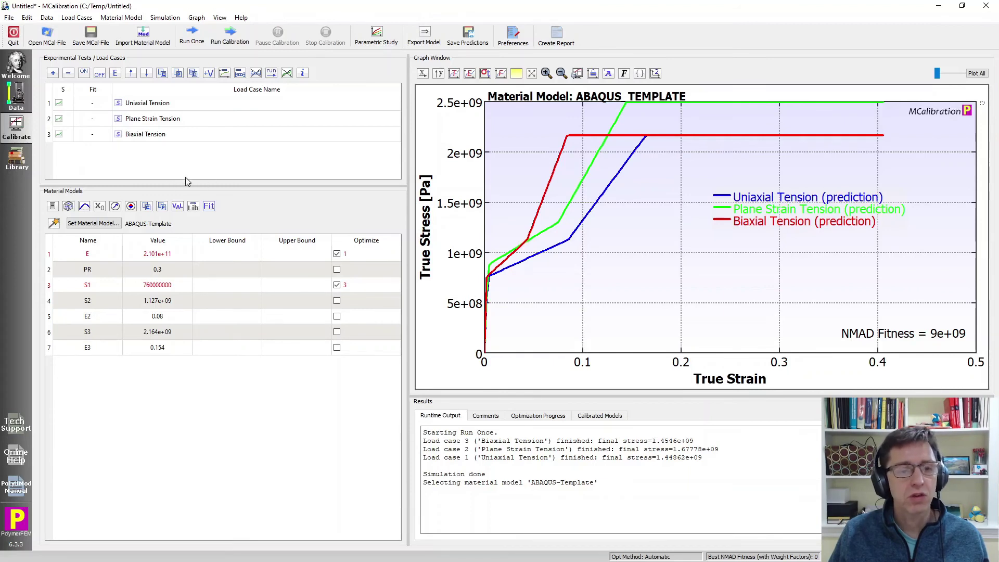
left_click(168, 133)
left_click(168, 119, "shift")
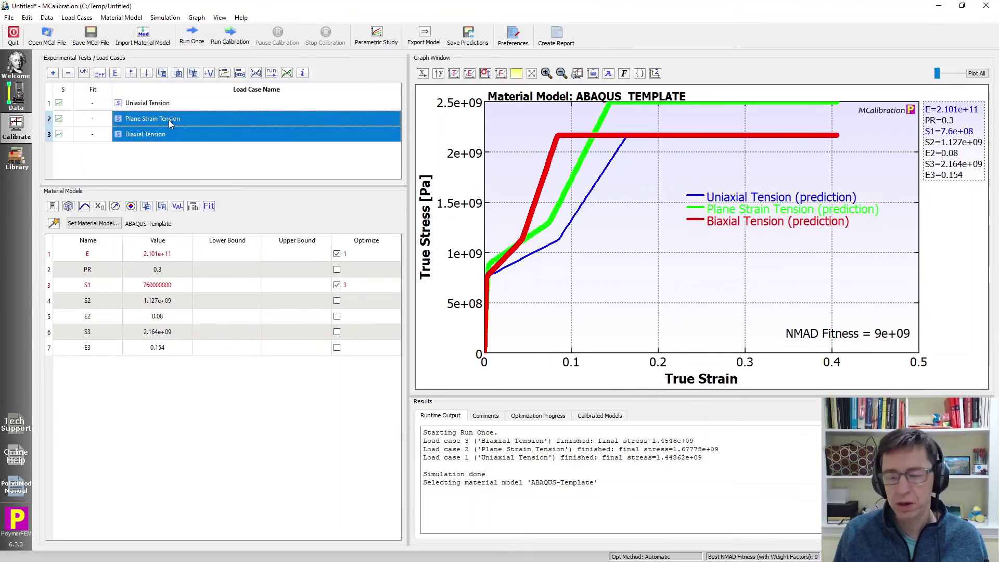
key("ctrl+d")
left_click(183, 103)
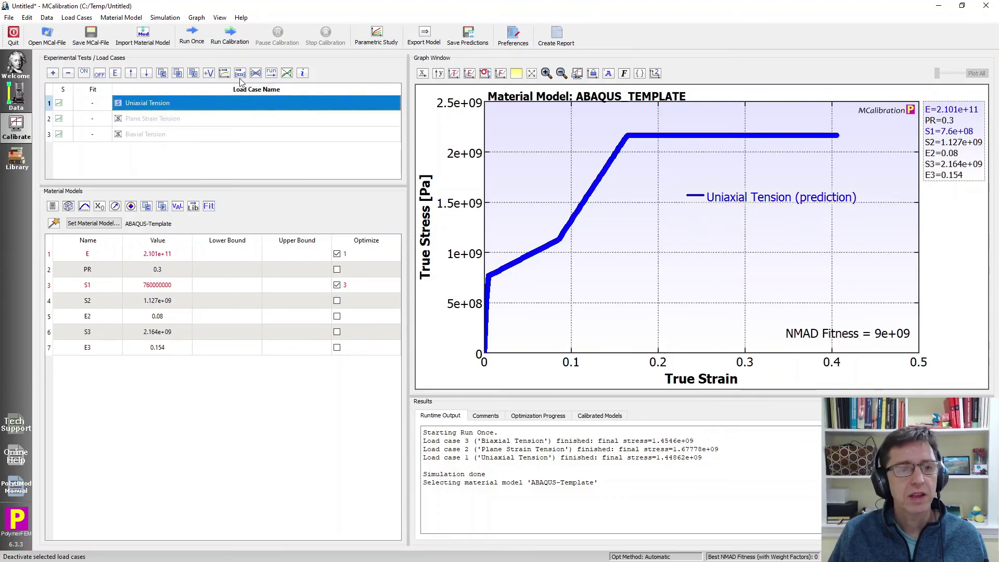
Step: Remove the uniaxial predicted curve and run the simulation once more
left_click(286, 74)
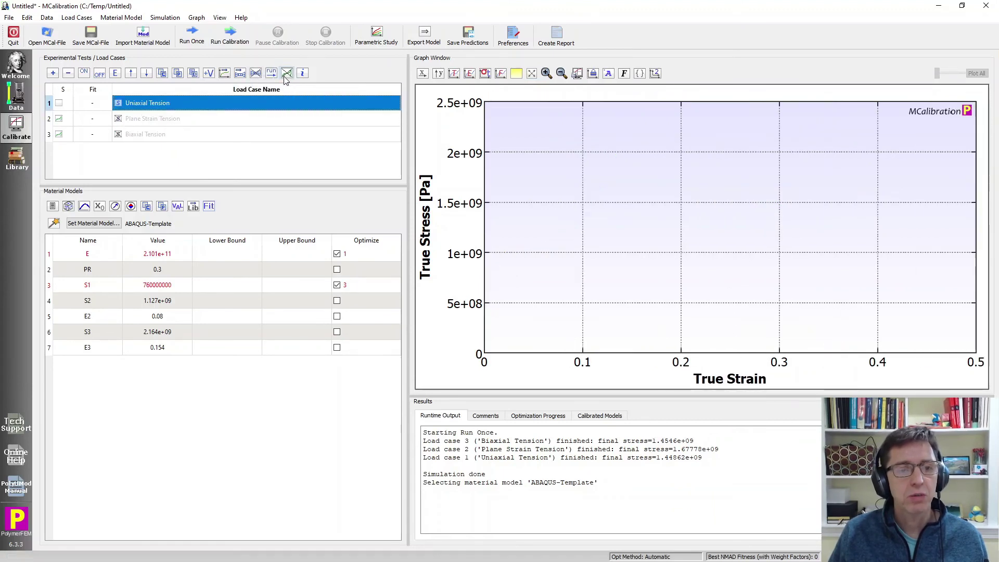
left_click(232, 164)
left_click(191, 36)
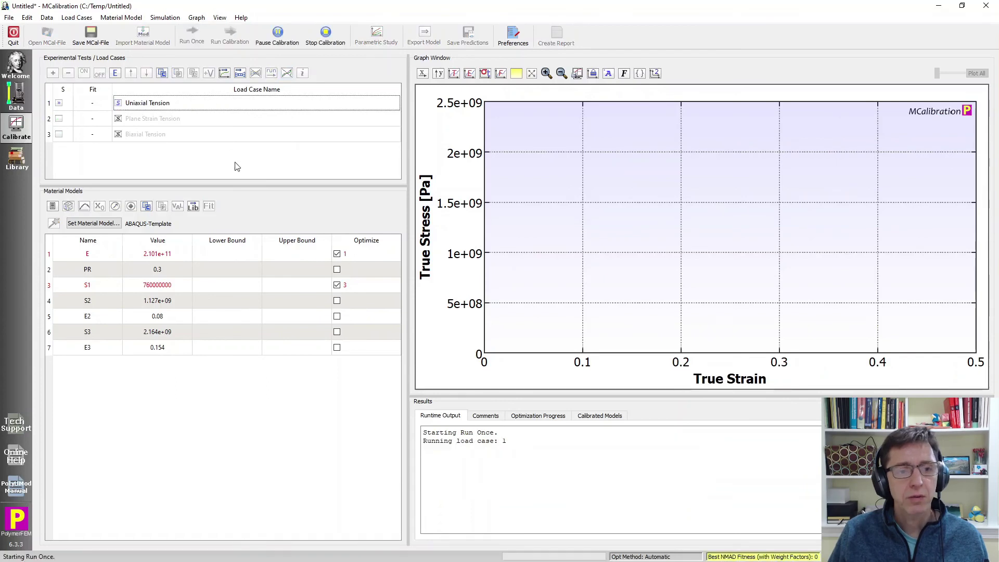